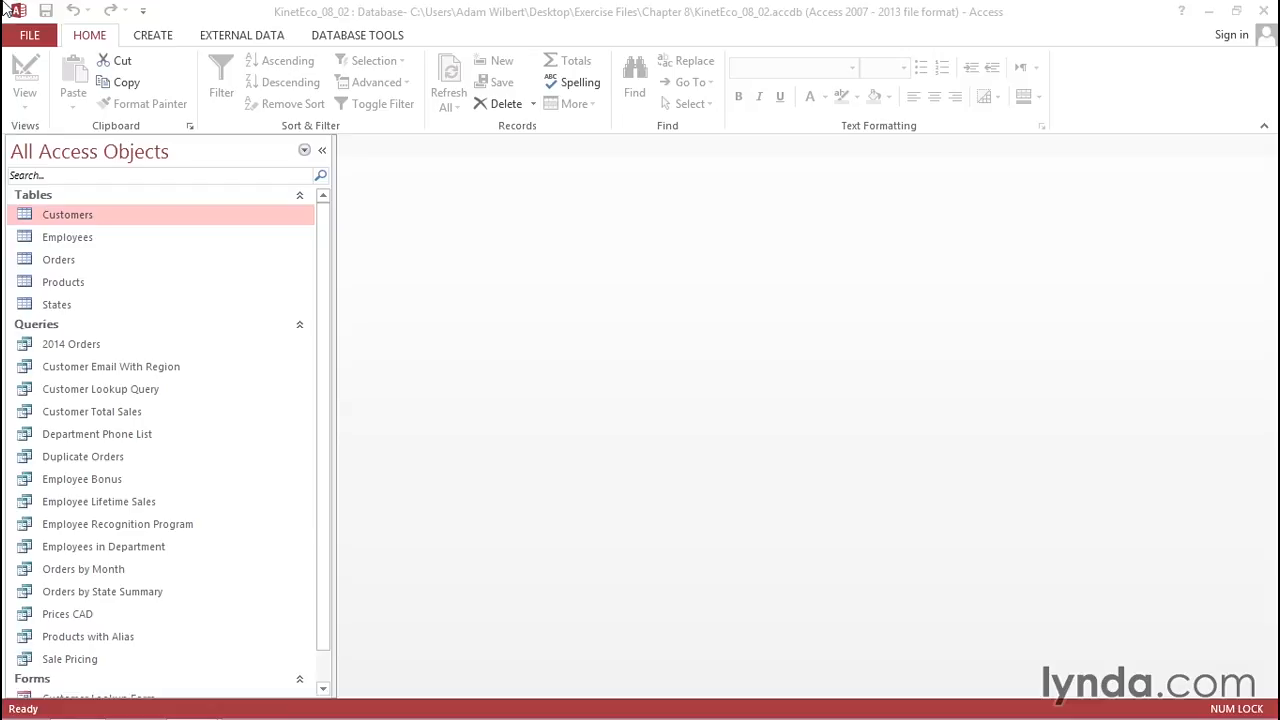
Launch the Find Unmatched Query Wizard from the Create ribbon.
left_click(148, 39)
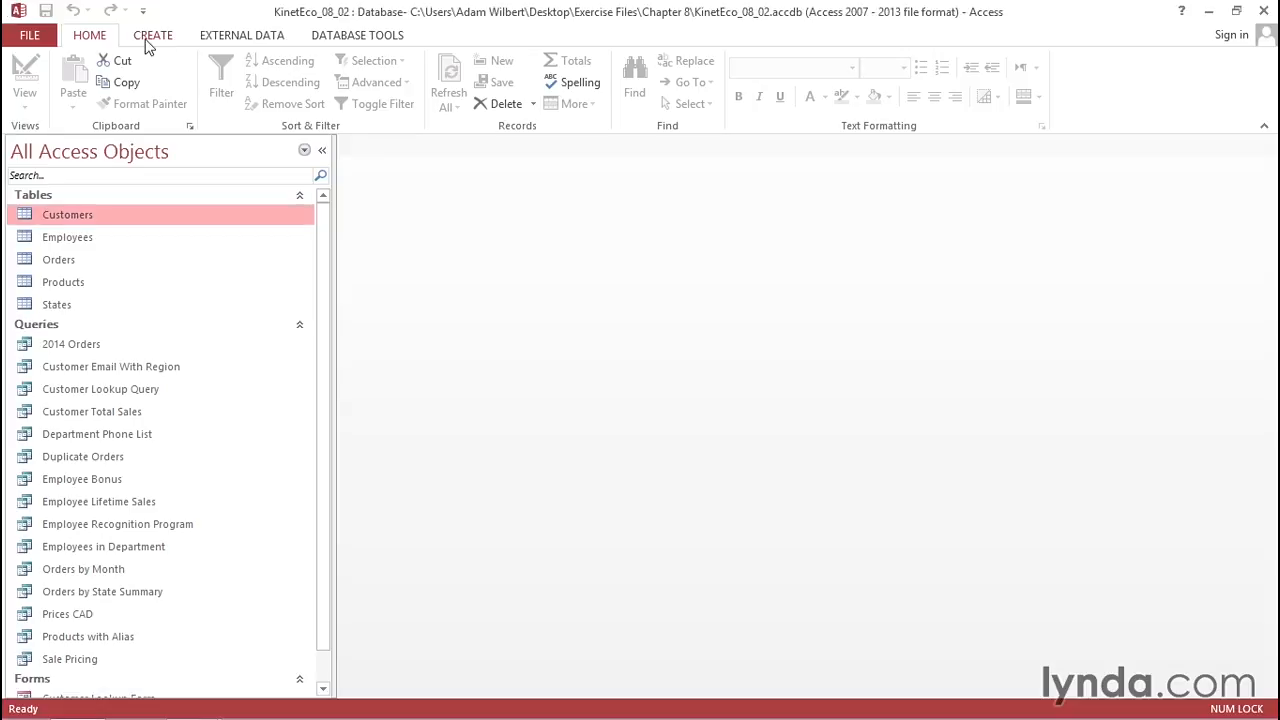
left_click(150, 38)
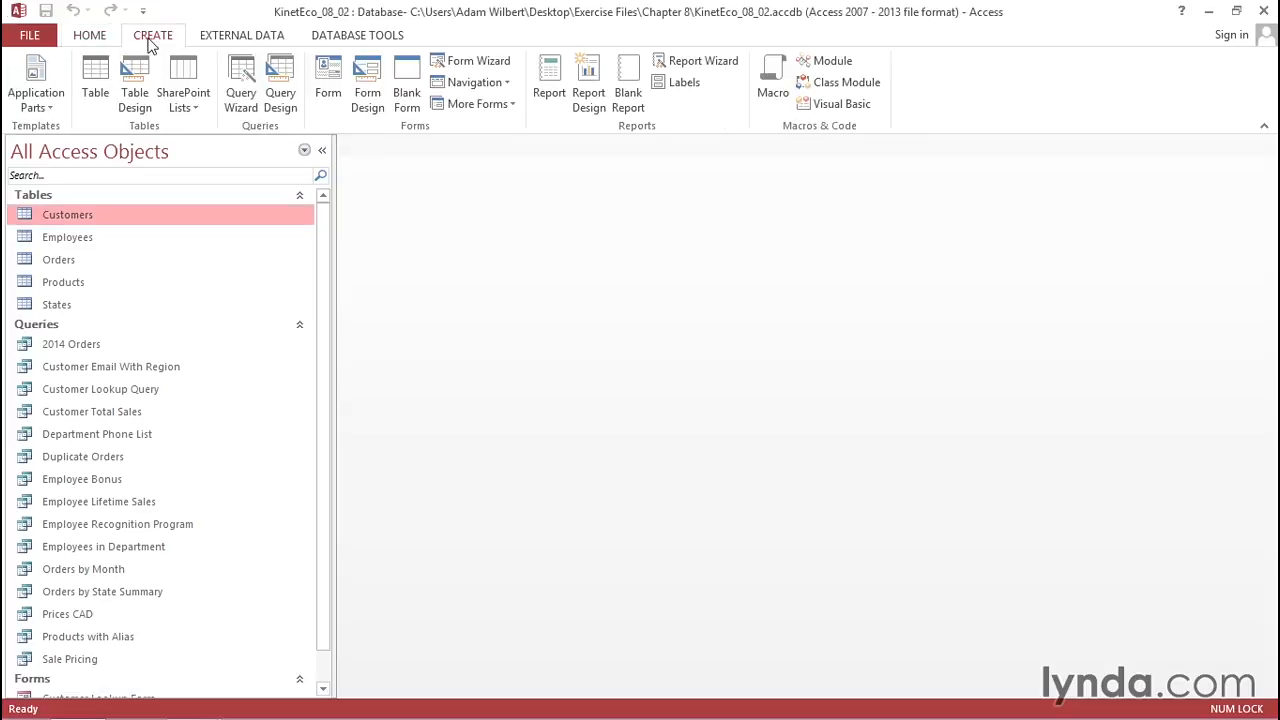
left_click(242, 100)
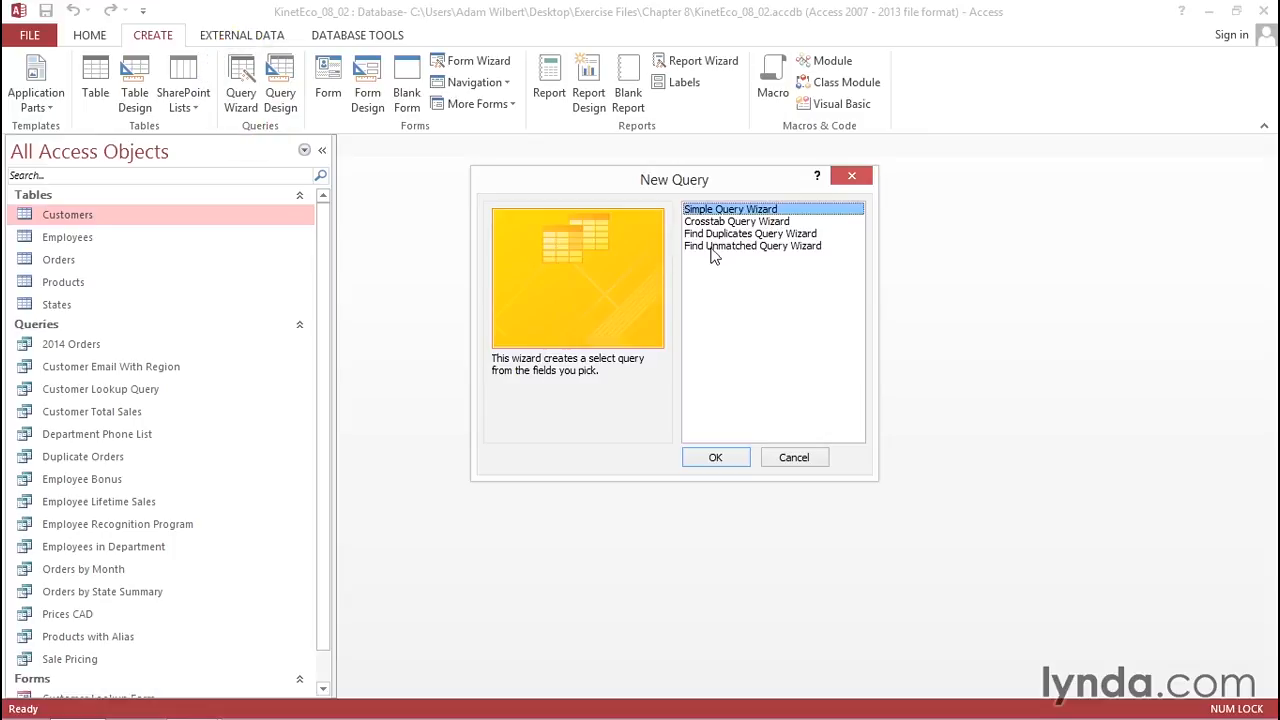
left_click(713, 247)
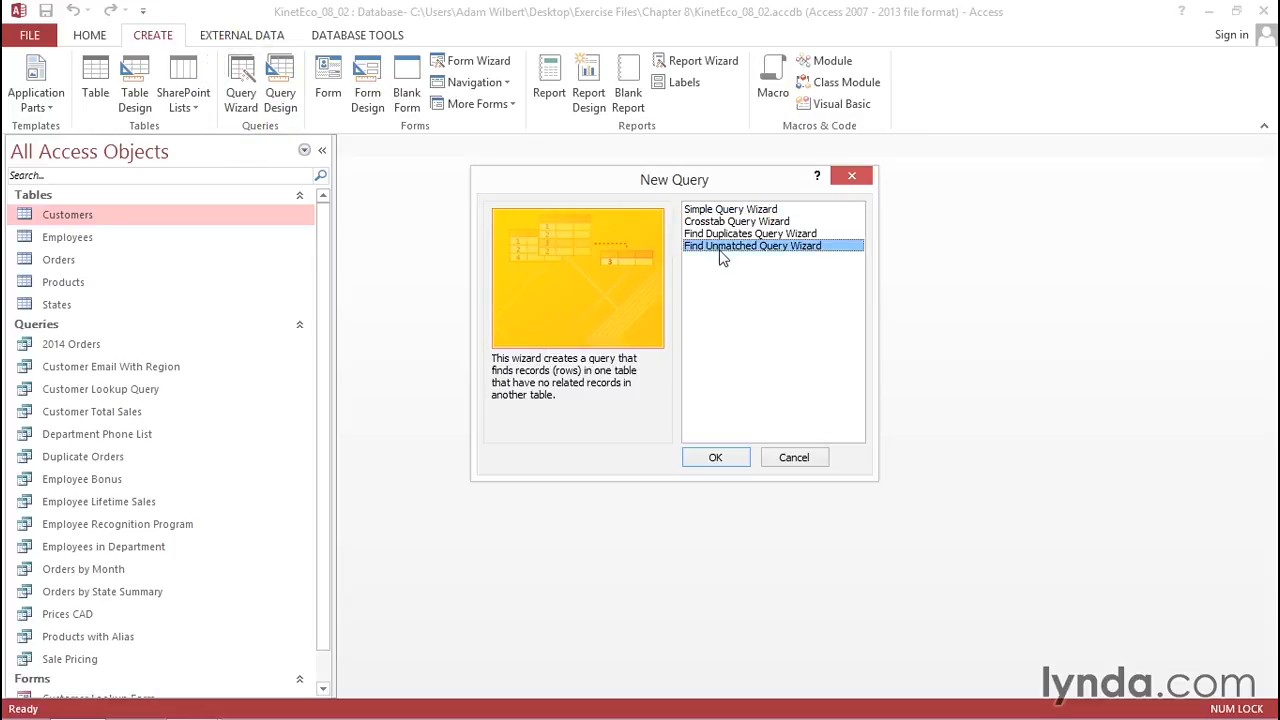
left_click(728, 460)
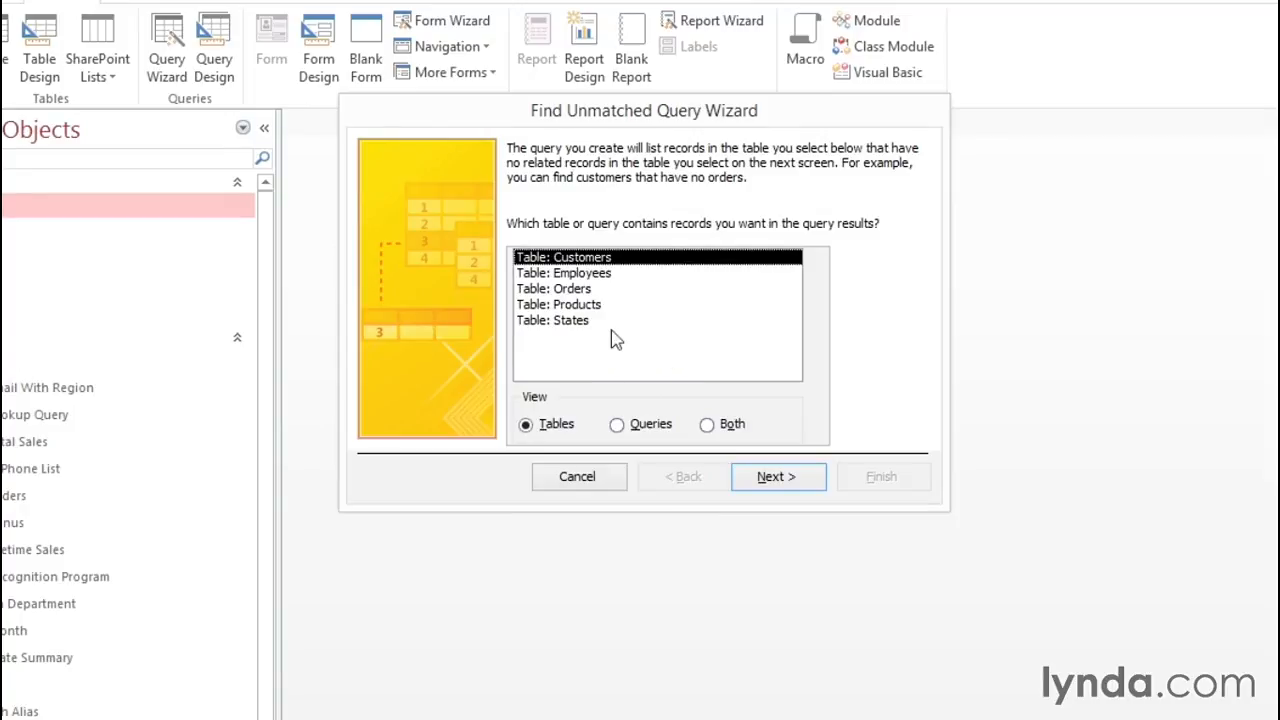
Choose Employees as the source table and Orders as the related table.
left_click(566, 275)
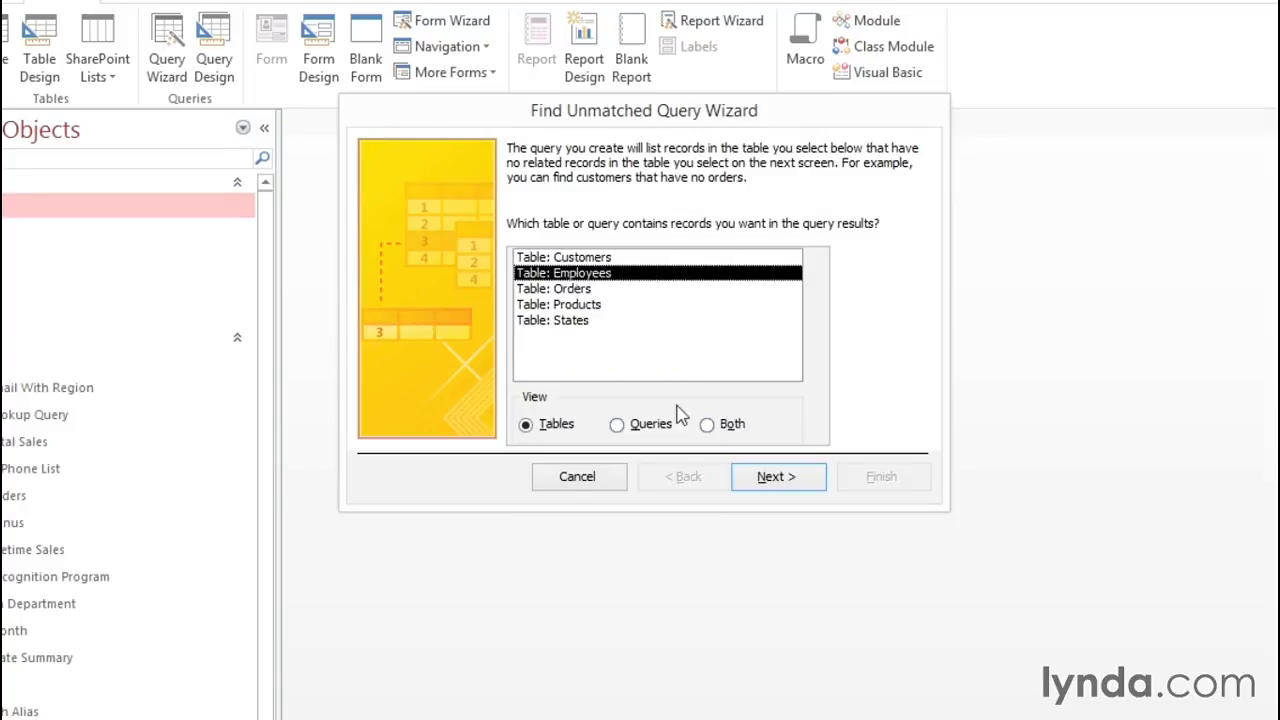
left_click(766, 484)
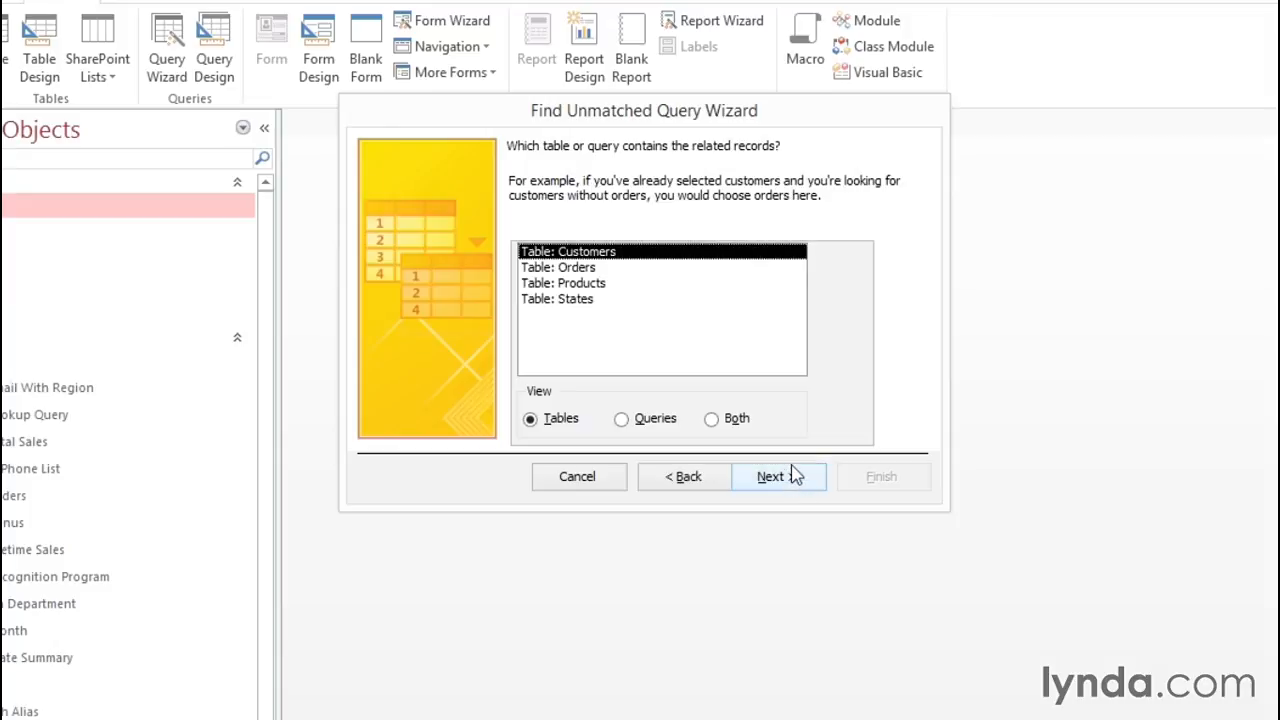
left_click(598, 268)
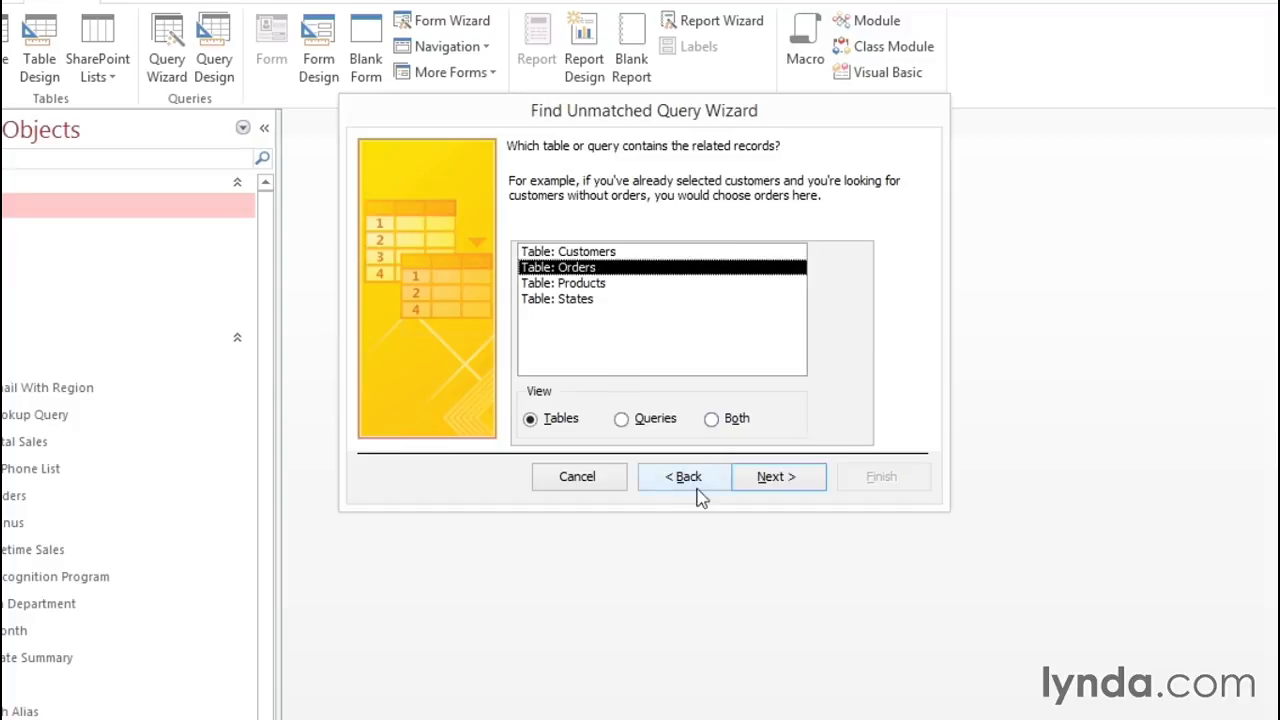
left_click(758, 485)
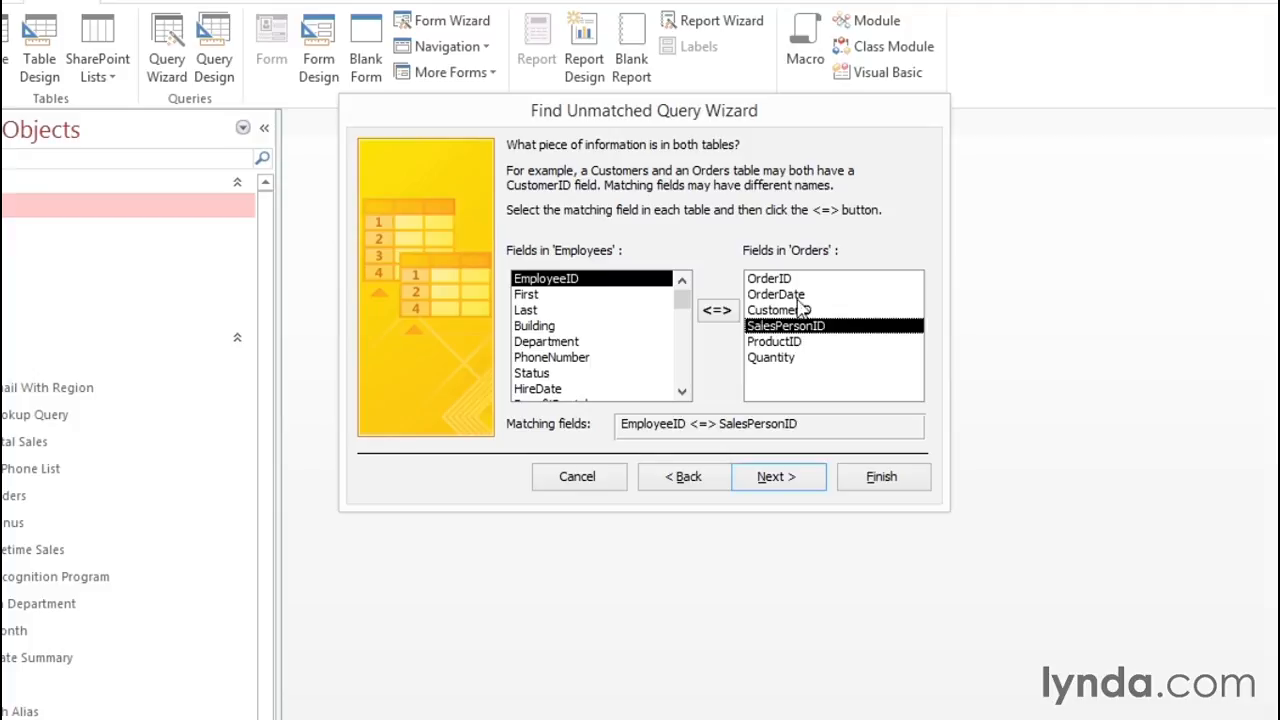
Add EmployeeID, First, Last, Department and HireDate as the query's result fields.
left_click(782, 478)
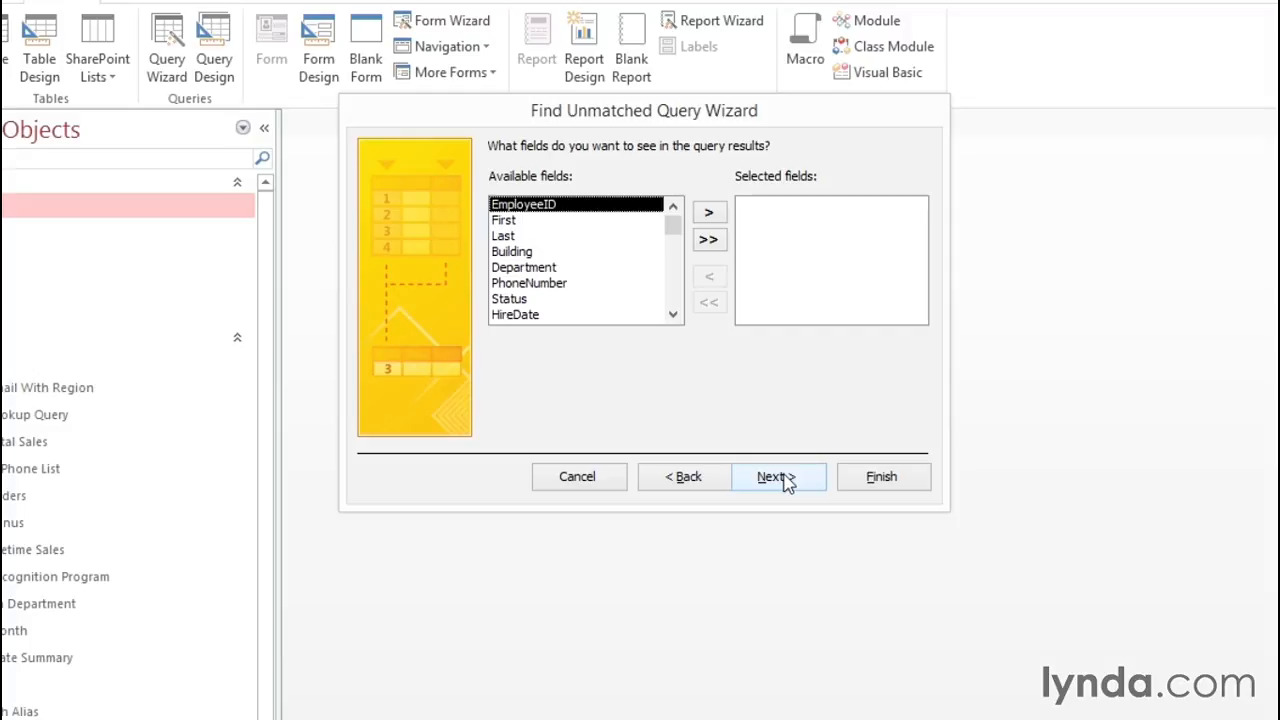
left_click(709, 213)
left_click(709, 214)
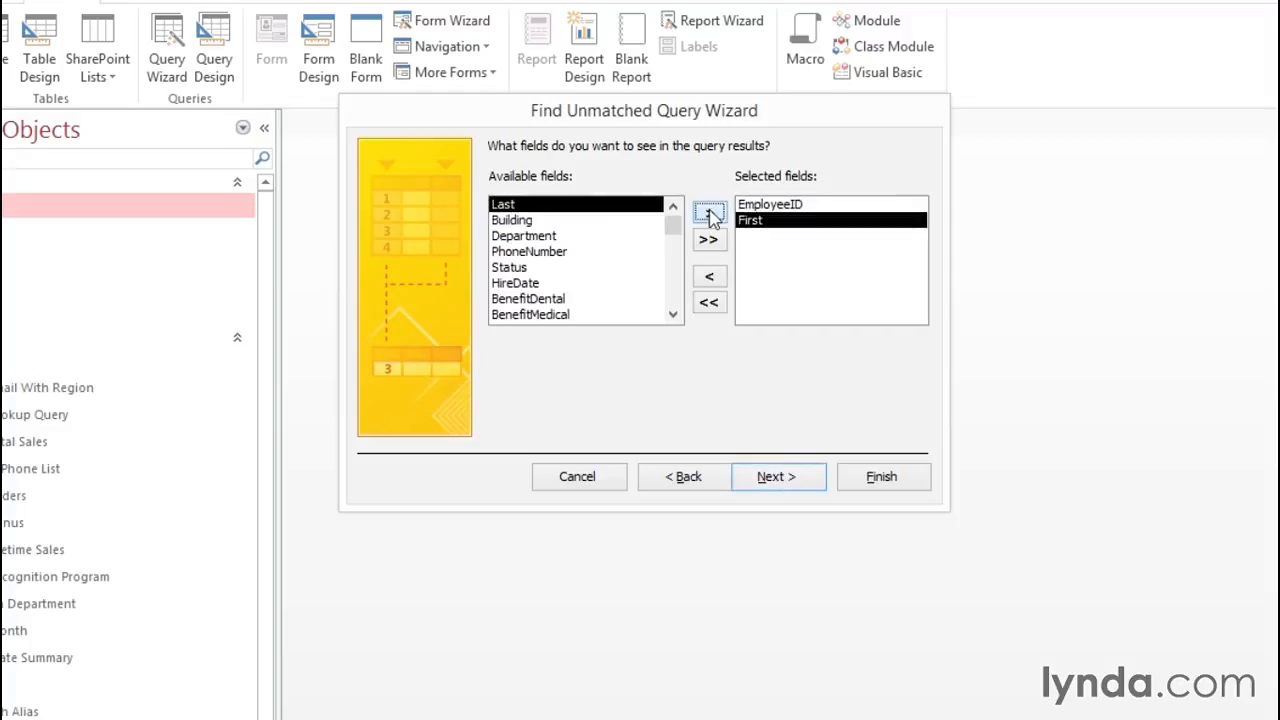
left_click(709, 214)
left_click(540, 221)
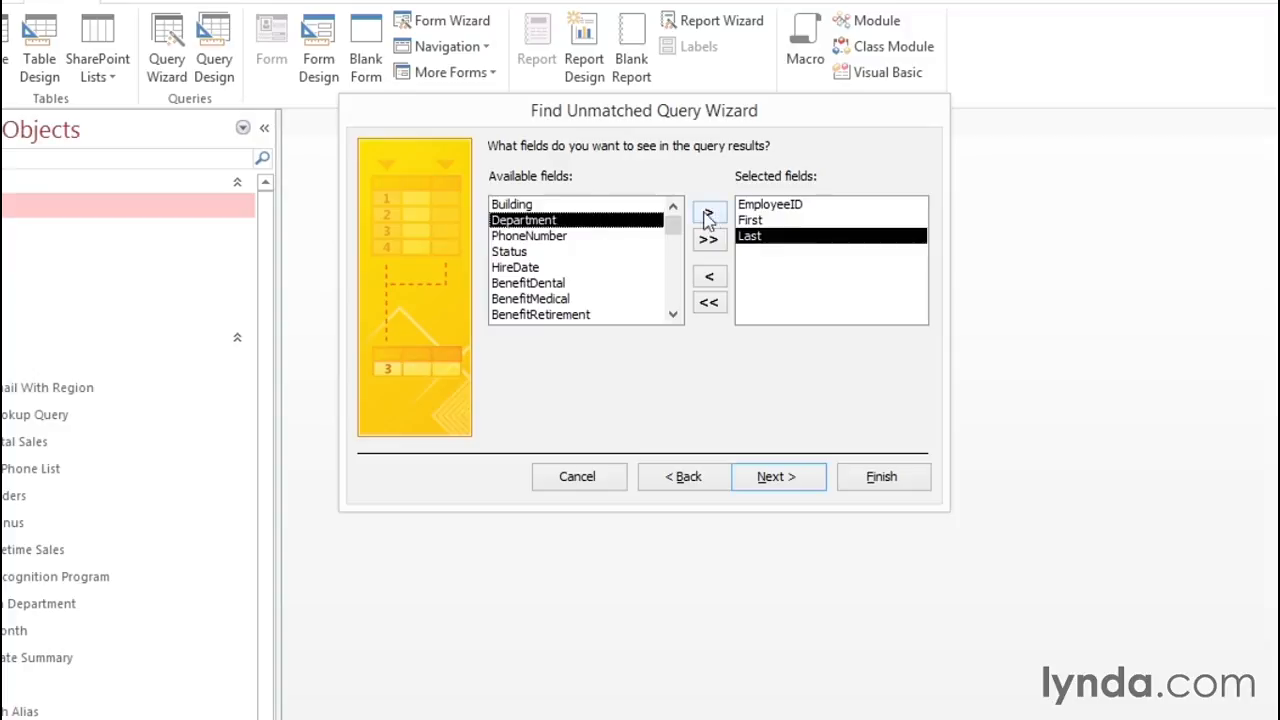
left_click(710, 214)
left_click(530, 252)
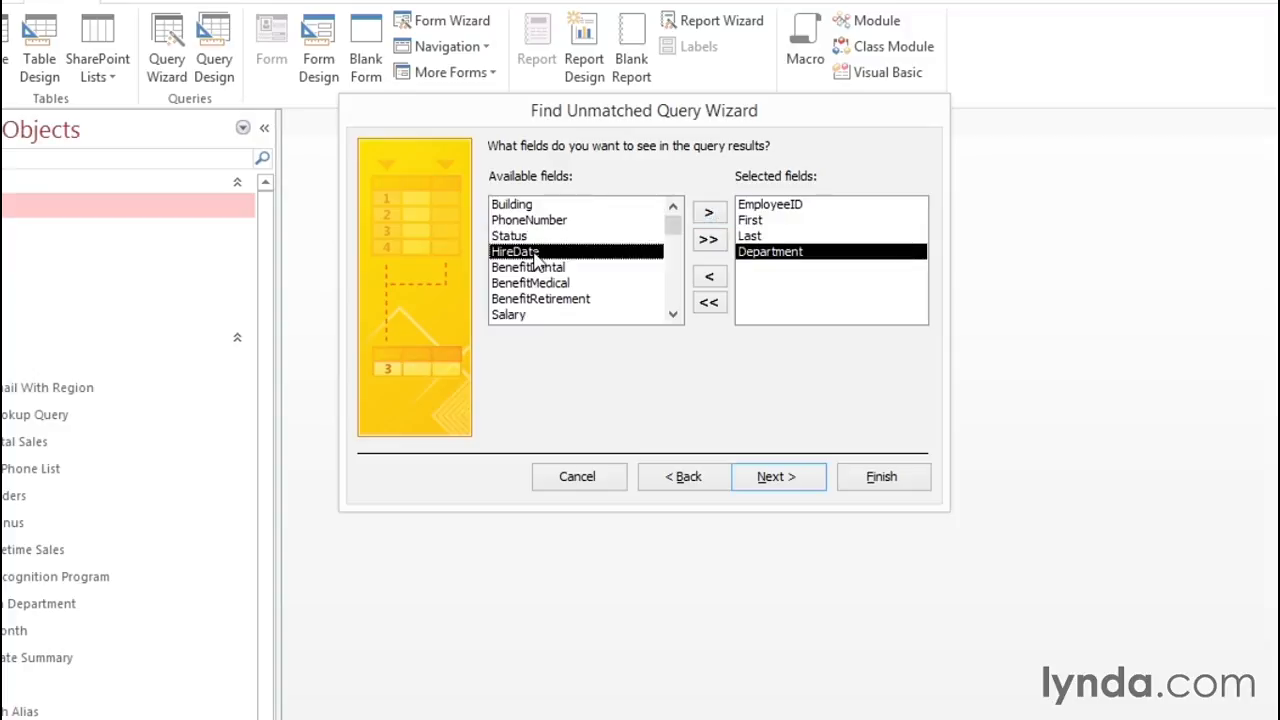
left_click(711, 216)
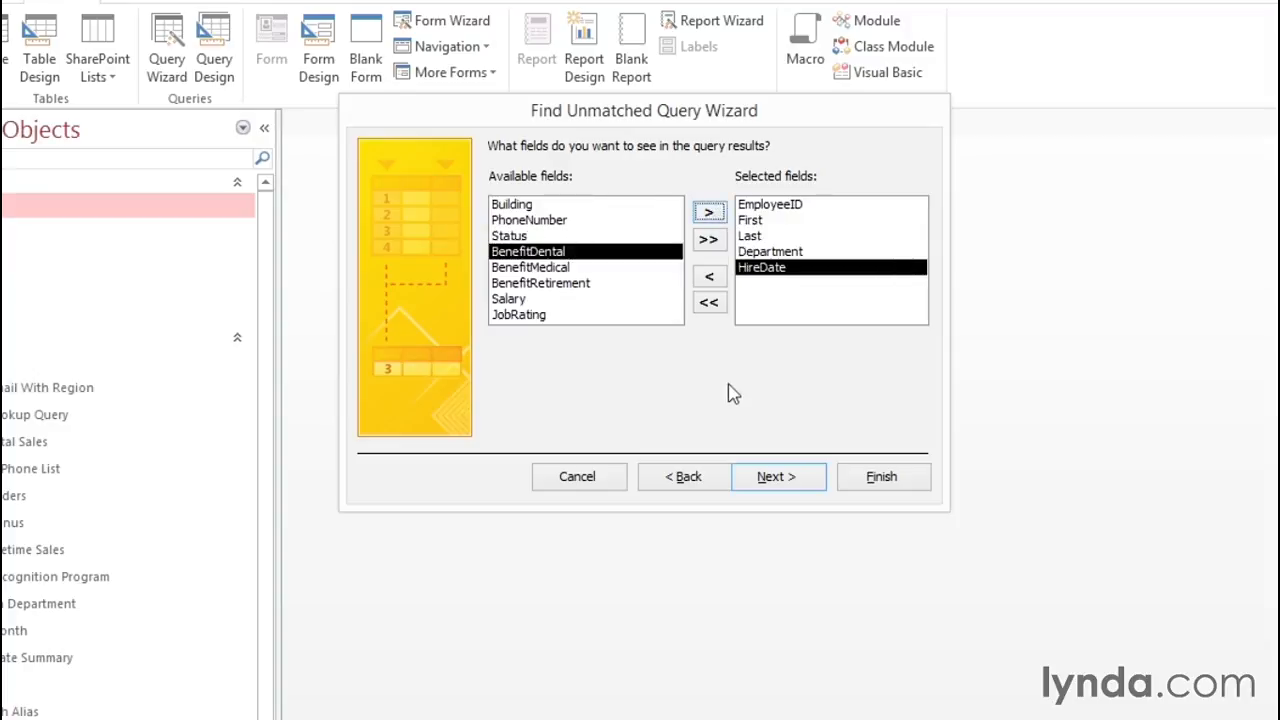
left_click(766, 479)
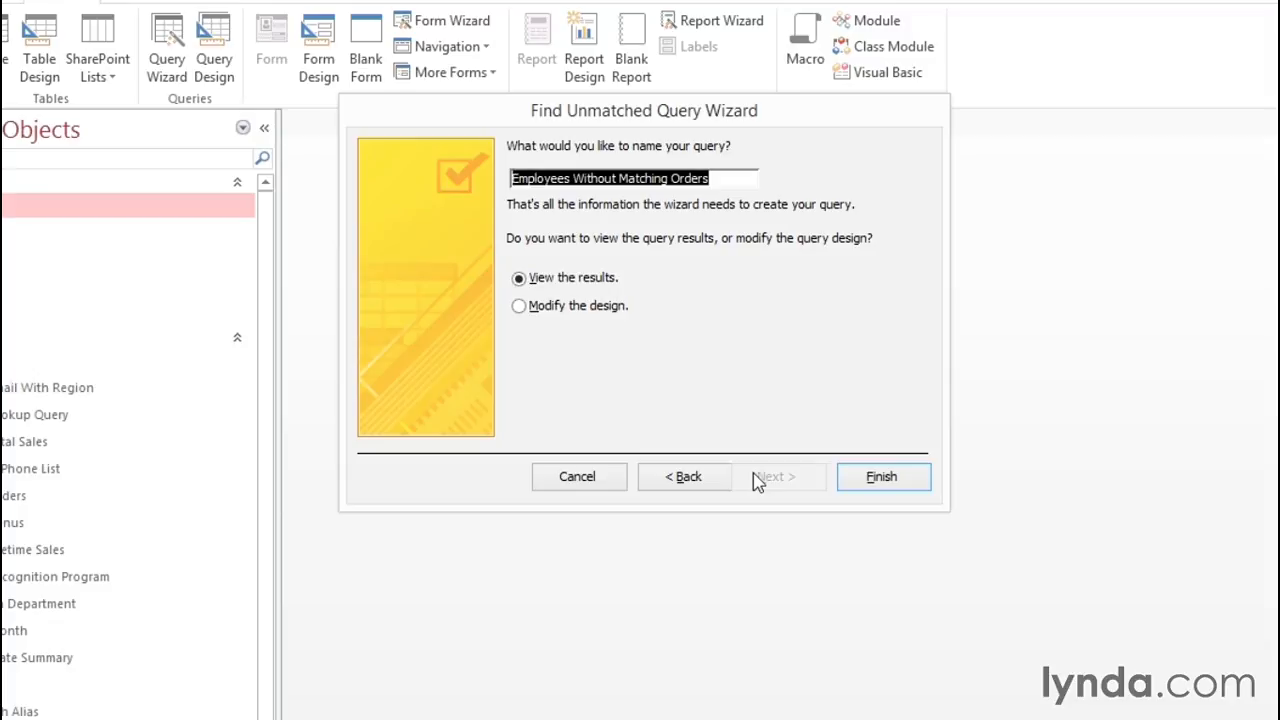
left_click(717, 178)
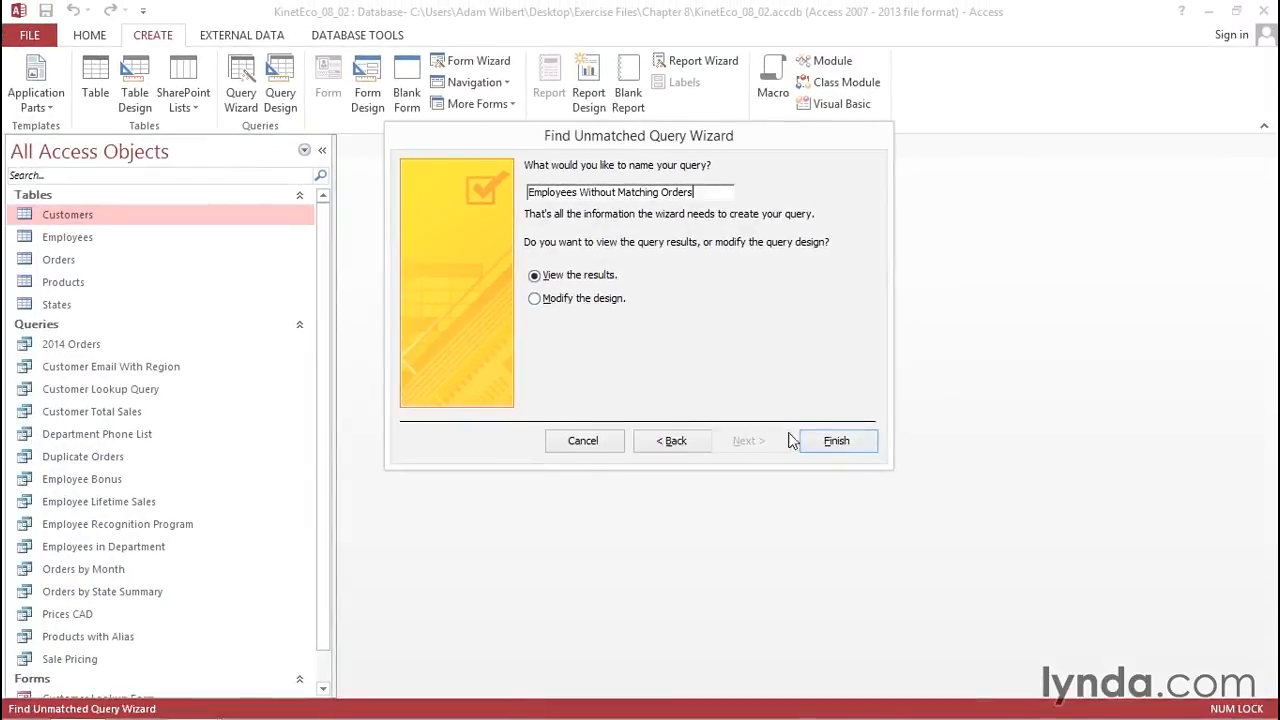
left_click(826, 437)
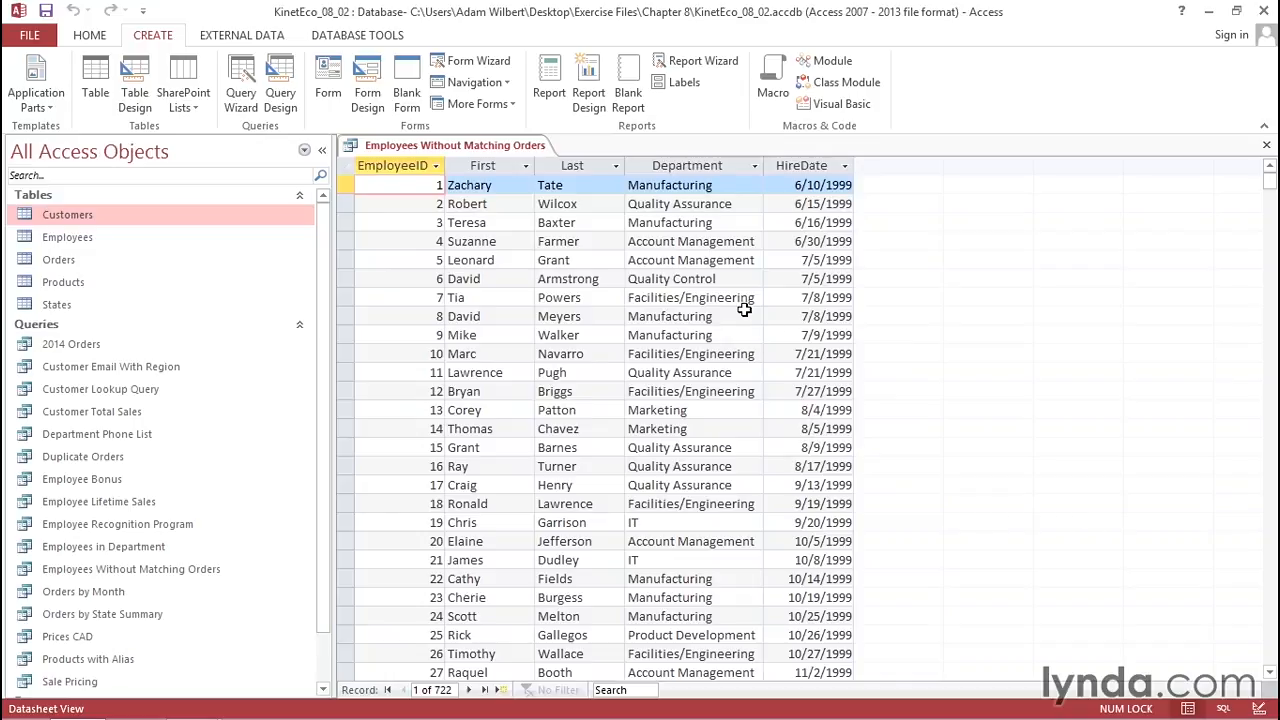
left_click(730, 187)
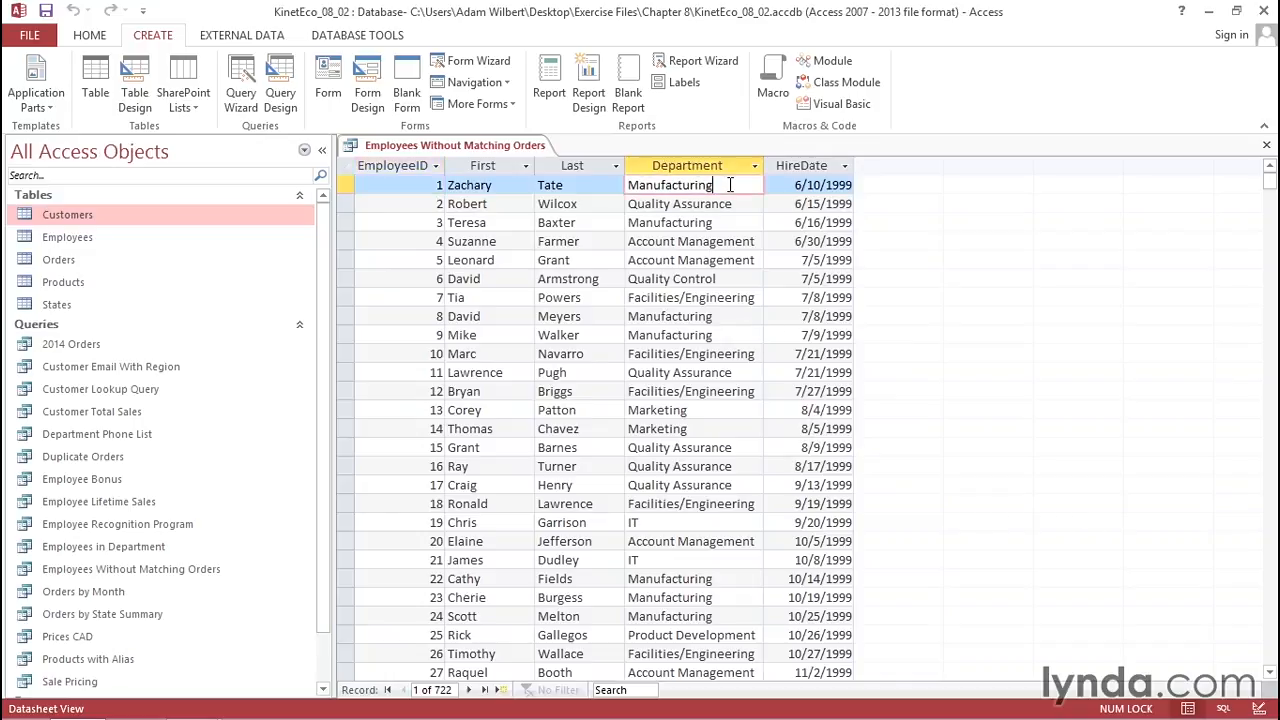
left_click(714, 410)
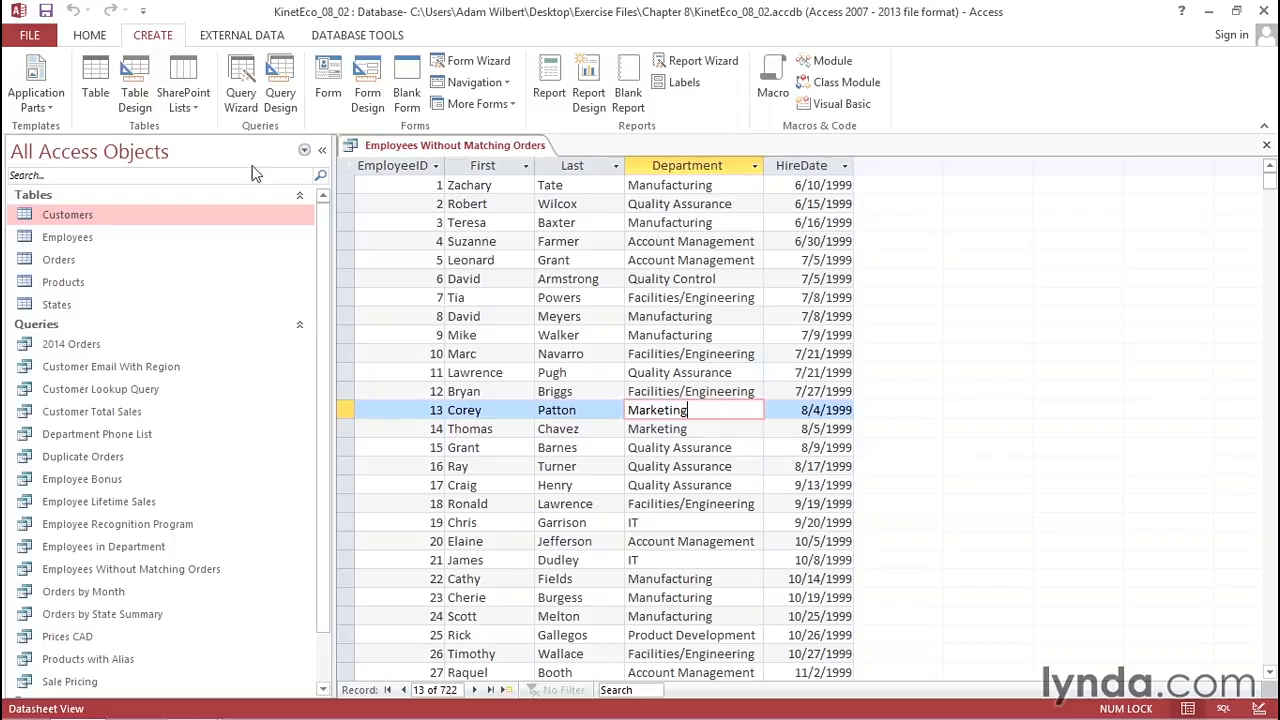
left_click(89, 36)
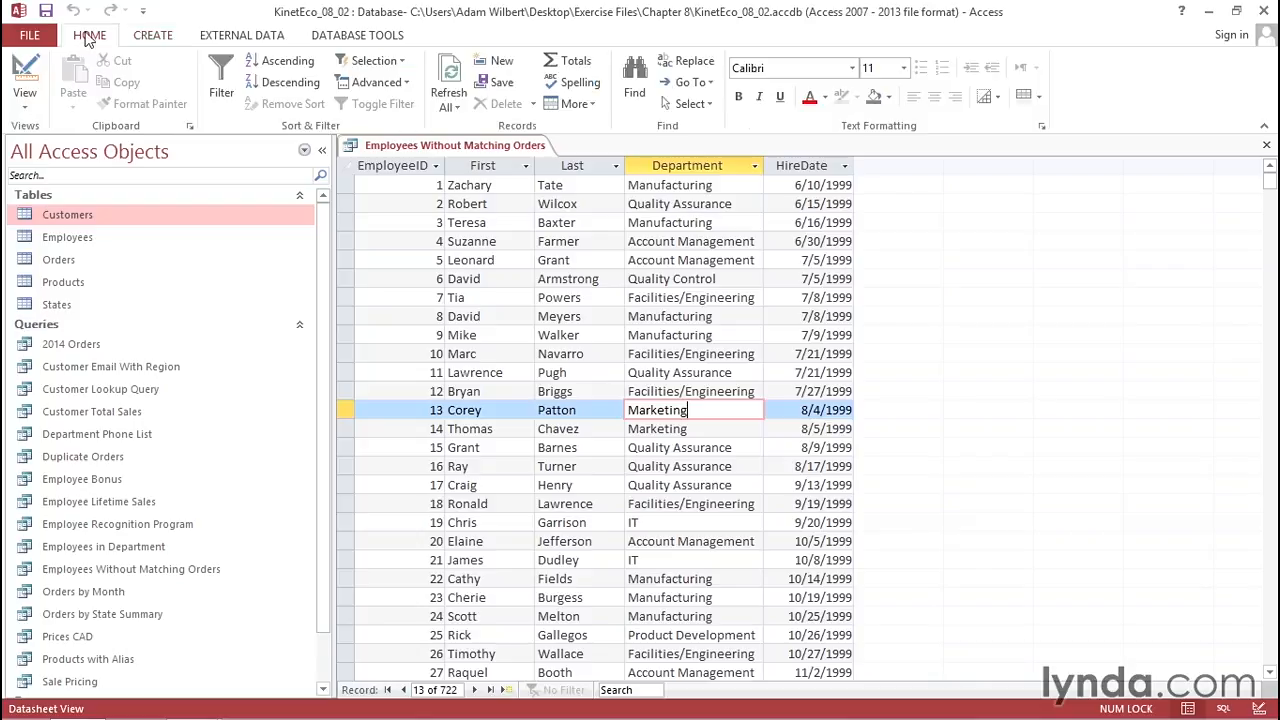
In Design View, set the Department criterion to 'sales' and run the query, returning 2 employees.
left_click(27, 70)
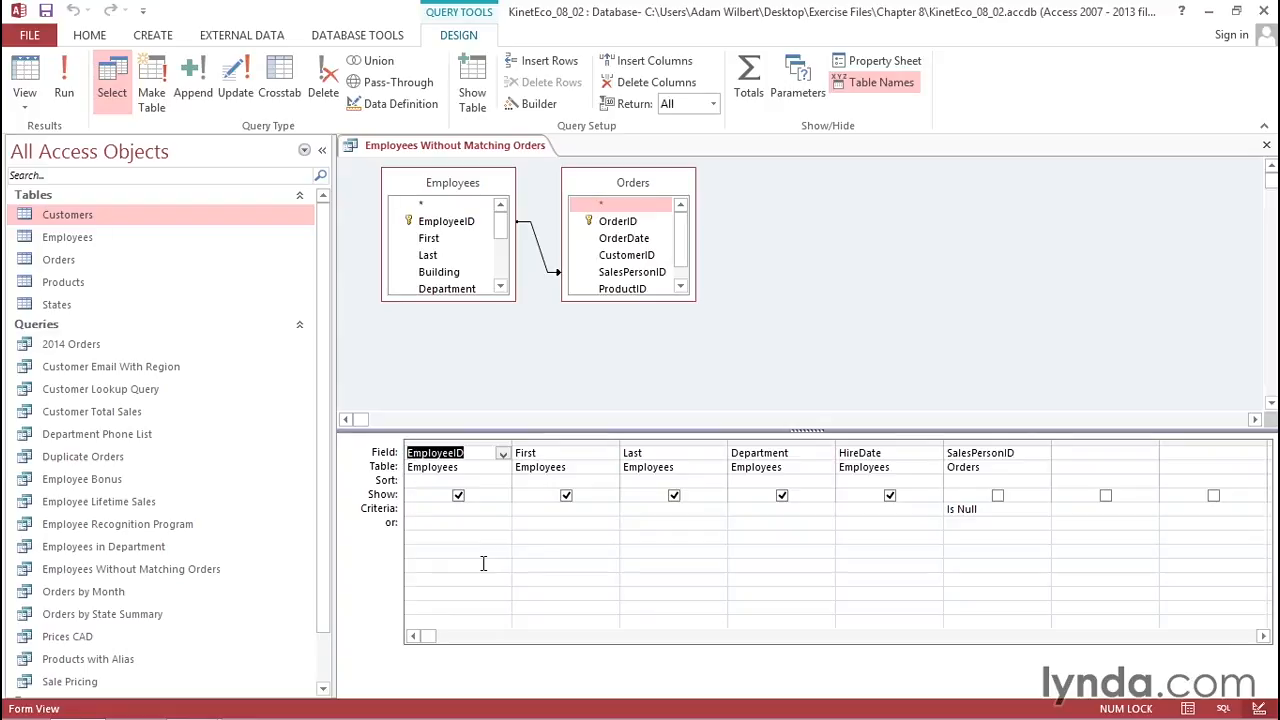
left_click(752, 513)
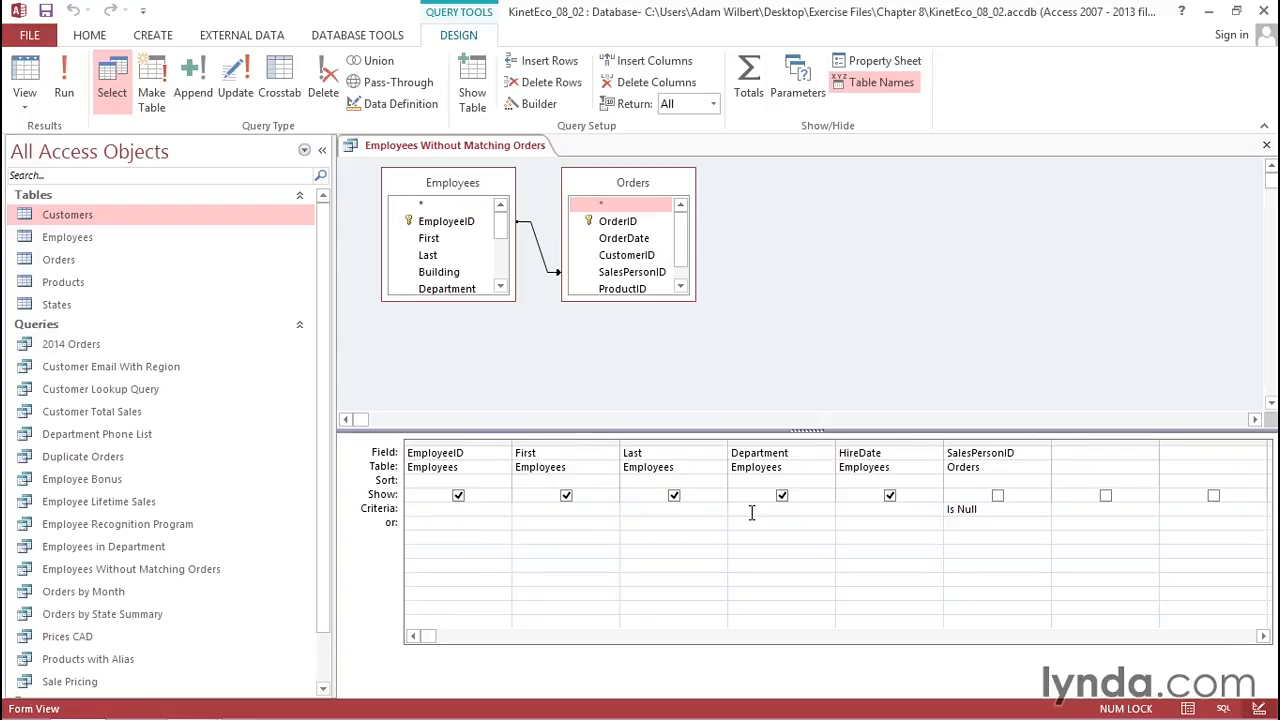
type("sales")
key("Tab")
left_click(77, 84)
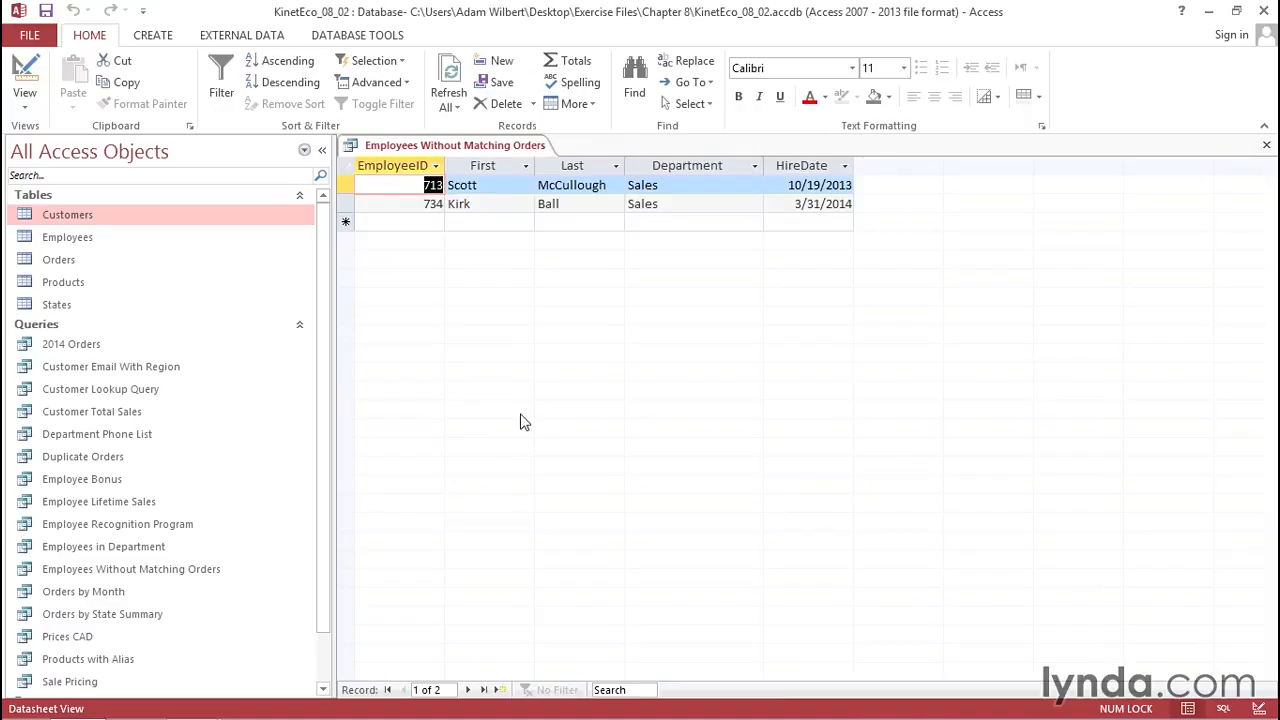
Close the Employees Without Matching Orders query, saving its design changes.
left_click(1267, 147)
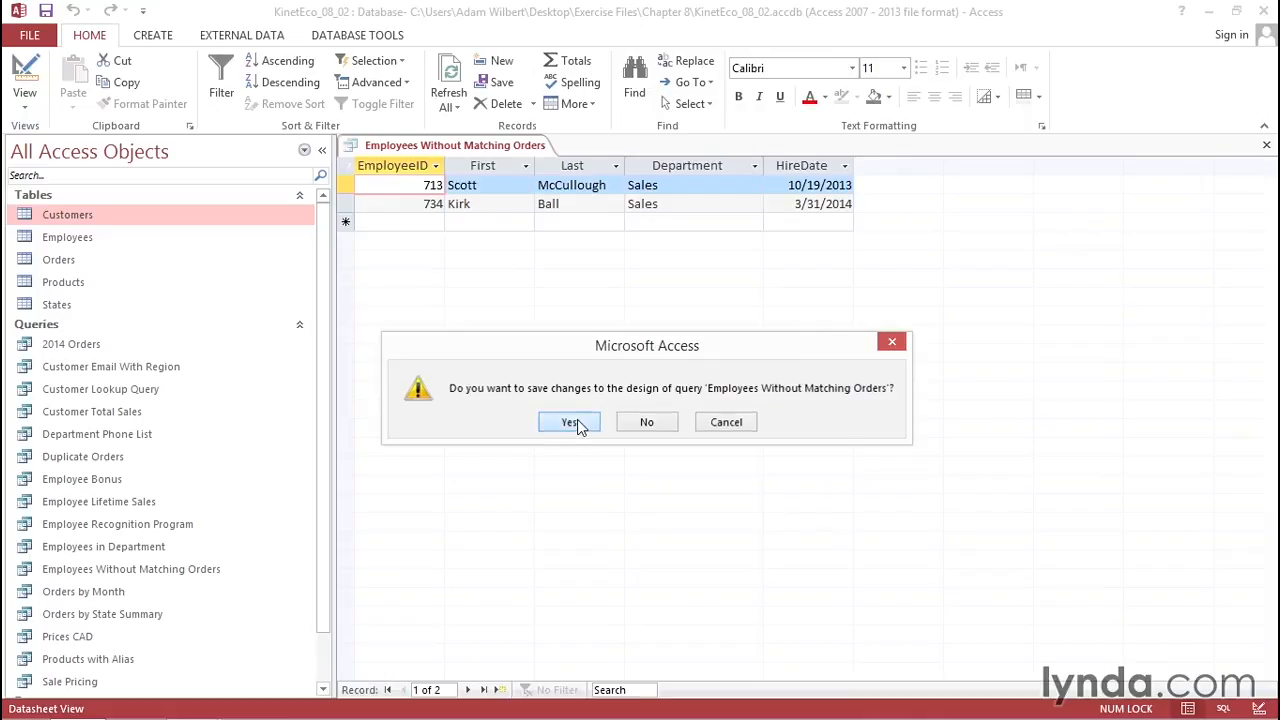
left_click(571, 422)
left_click(148, 38)
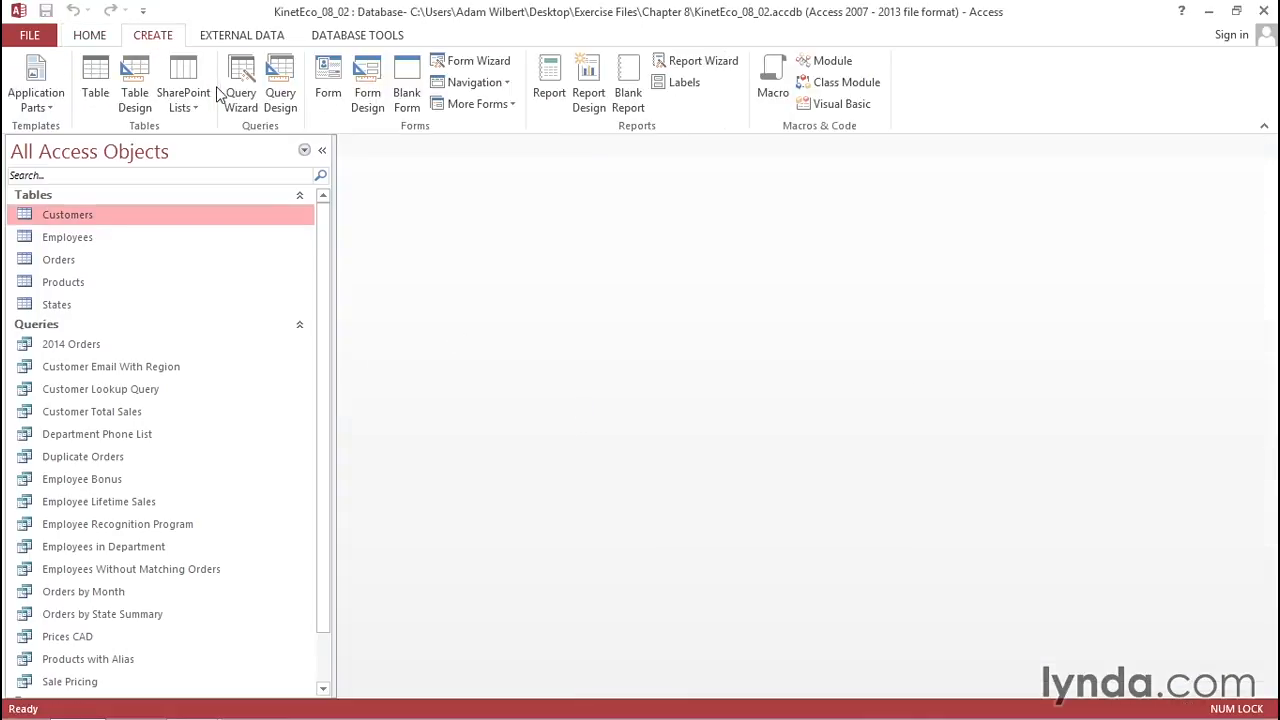
Start a second Find Unmatched query with States as the source and Customers as related table.
left_click(245, 100)
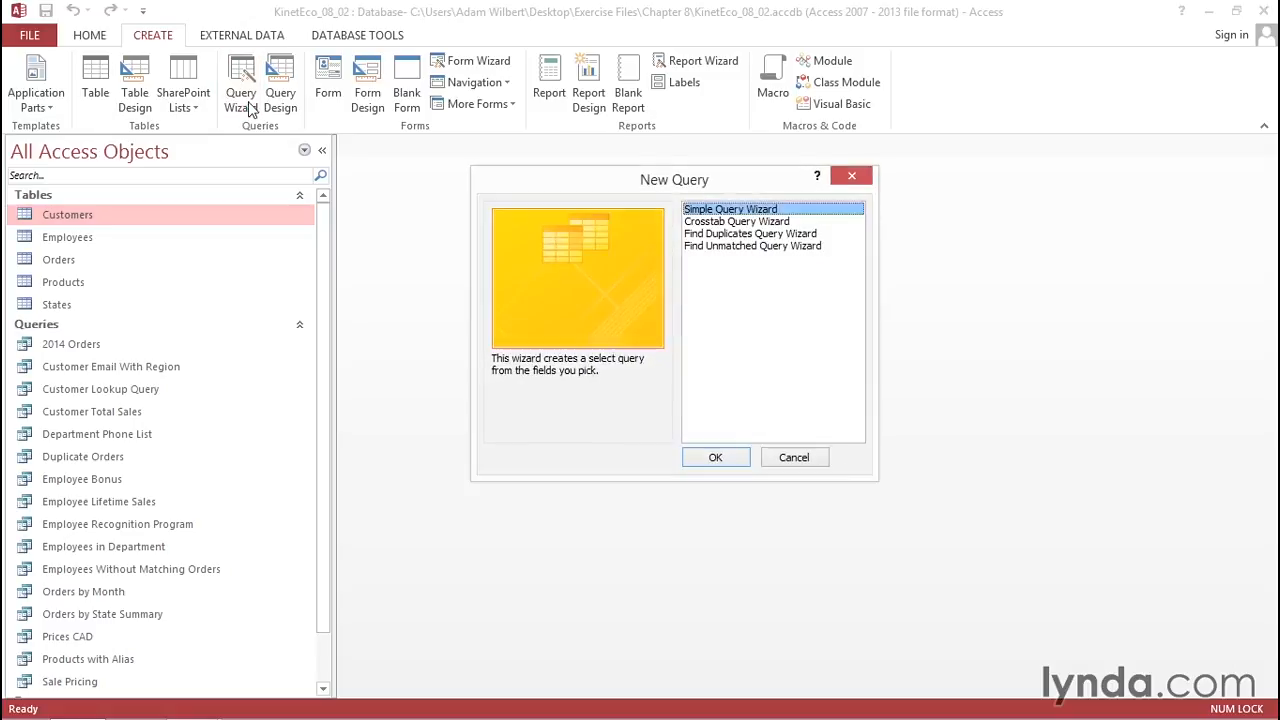
left_click(737, 250)
left_click(716, 458)
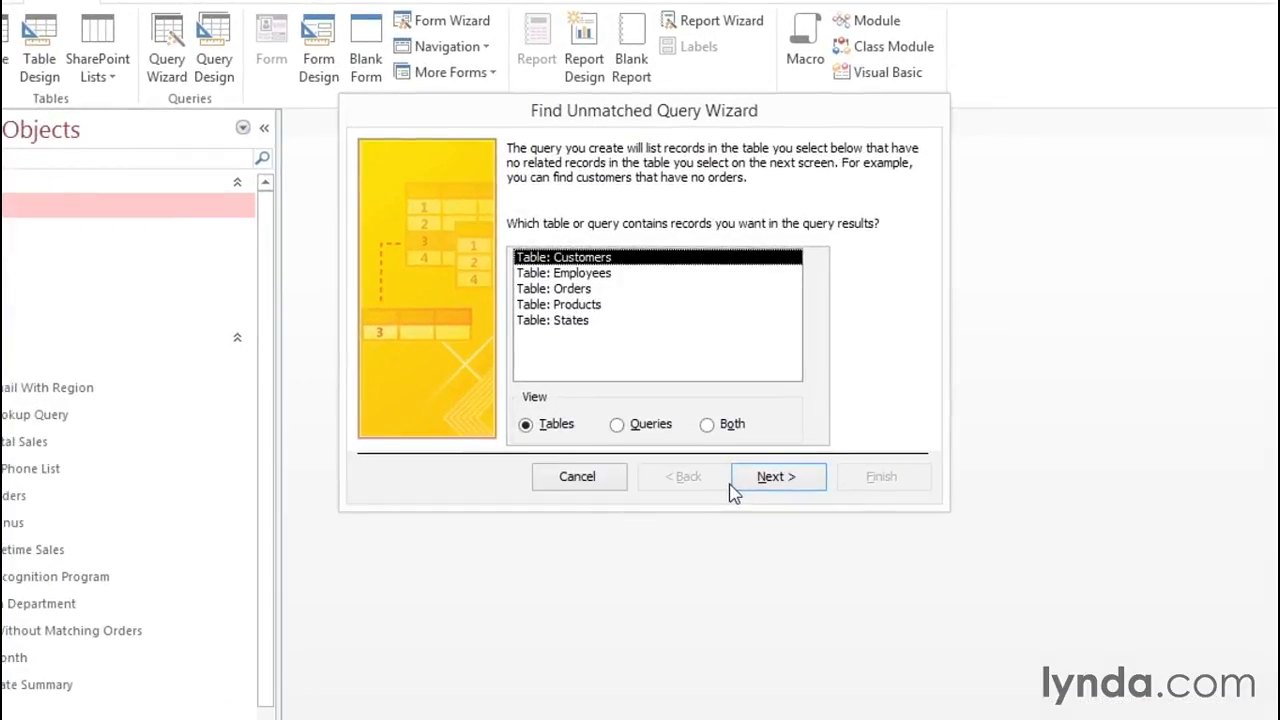
left_click(554, 321)
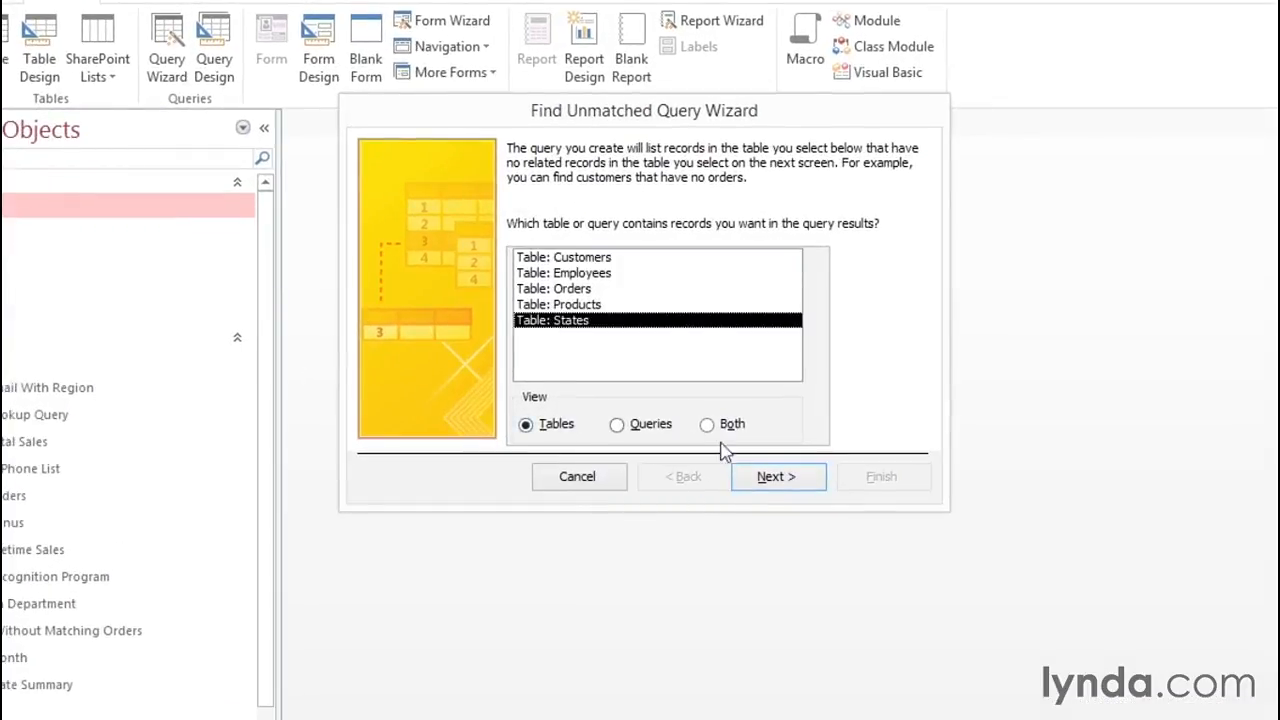
left_click(775, 480)
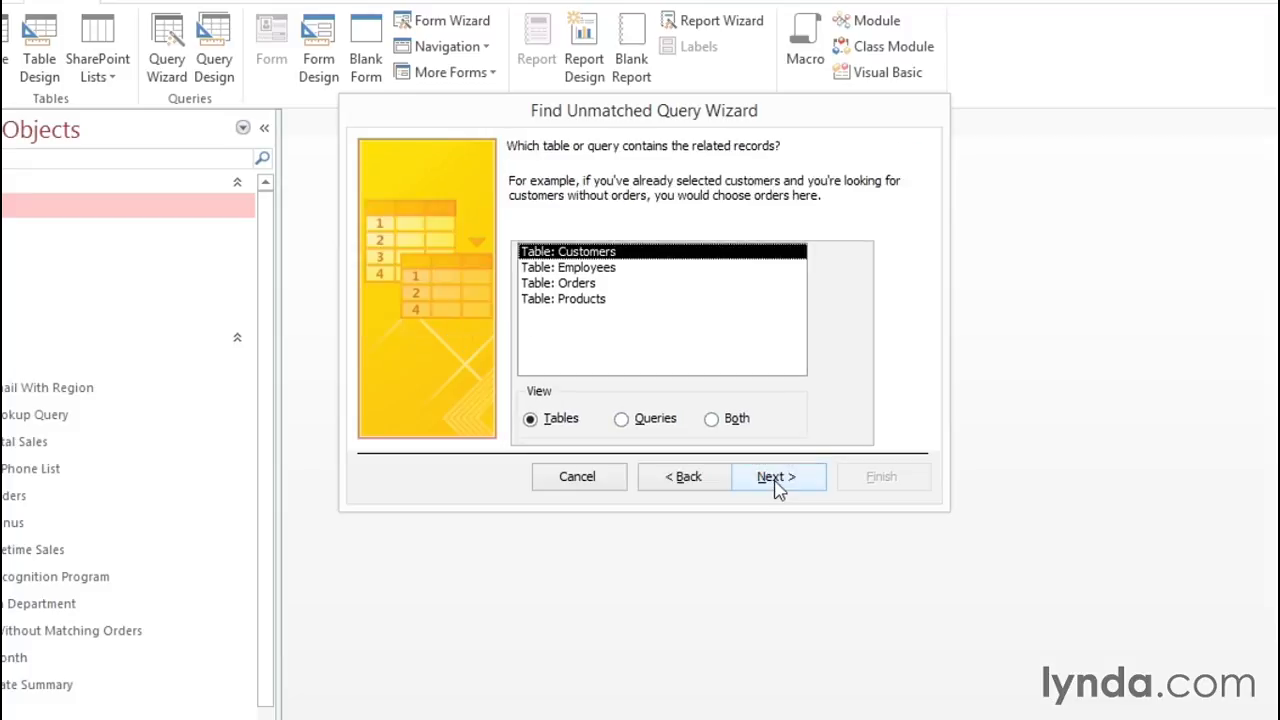
left_click(765, 478)
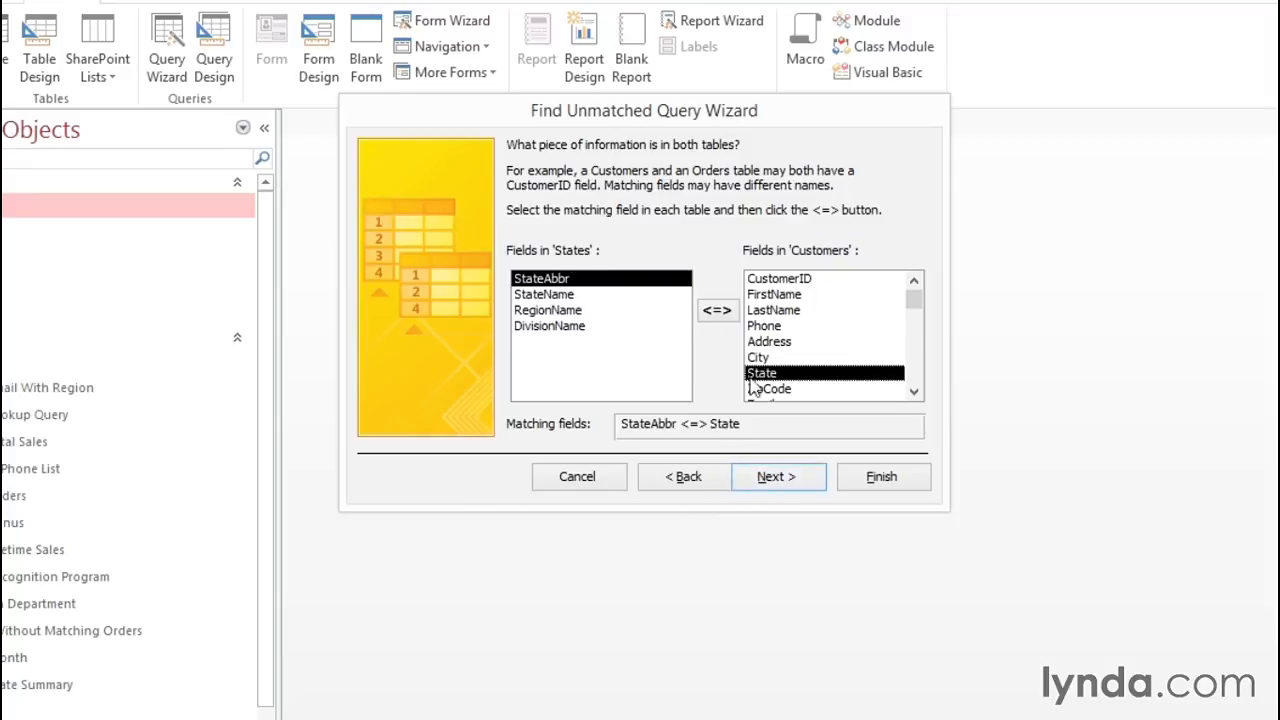
Keep the StateAbbr–State match and show only StateName, listing New Hampshire and Wyoming.
left_click(786, 481)
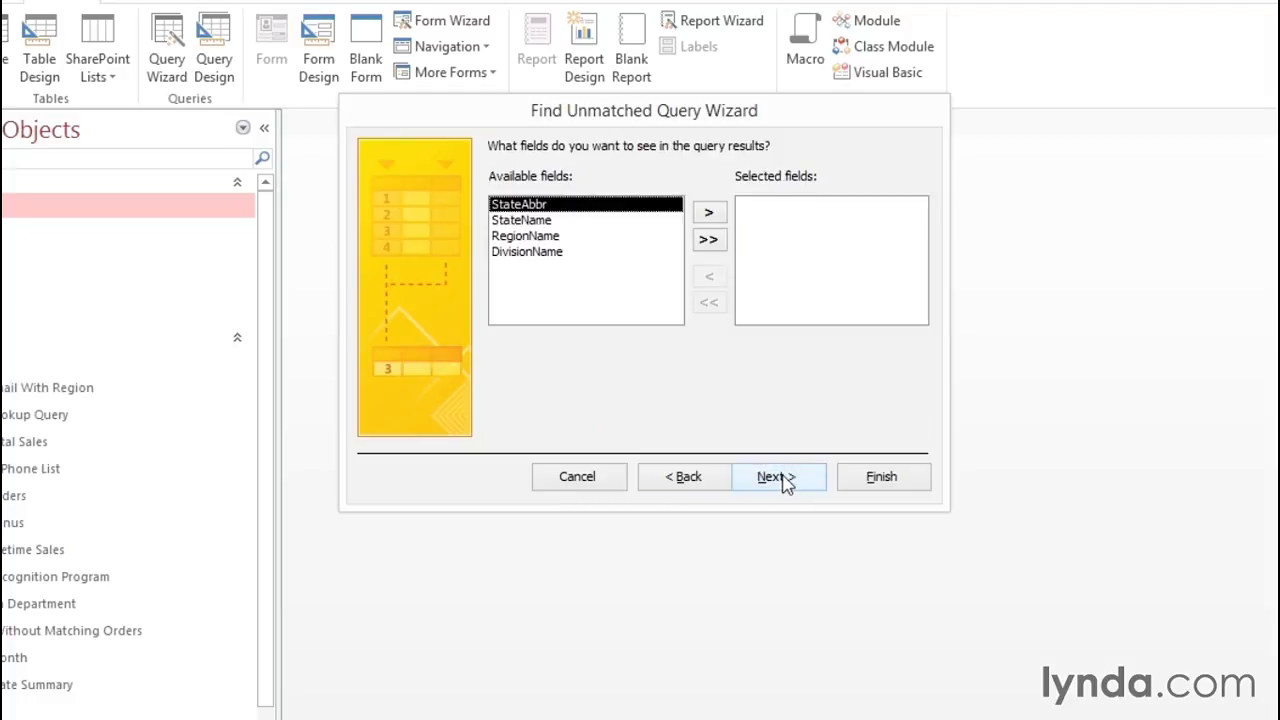
left_click(528, 220)
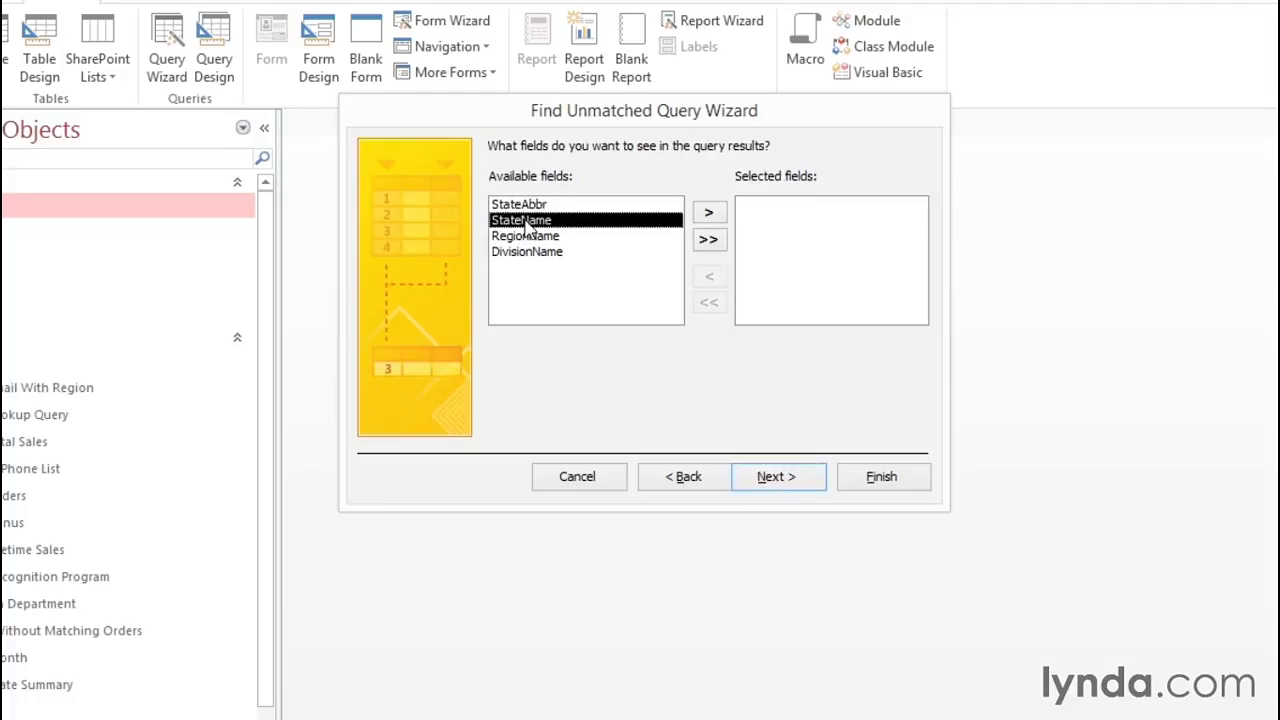
left_click(709, 214)
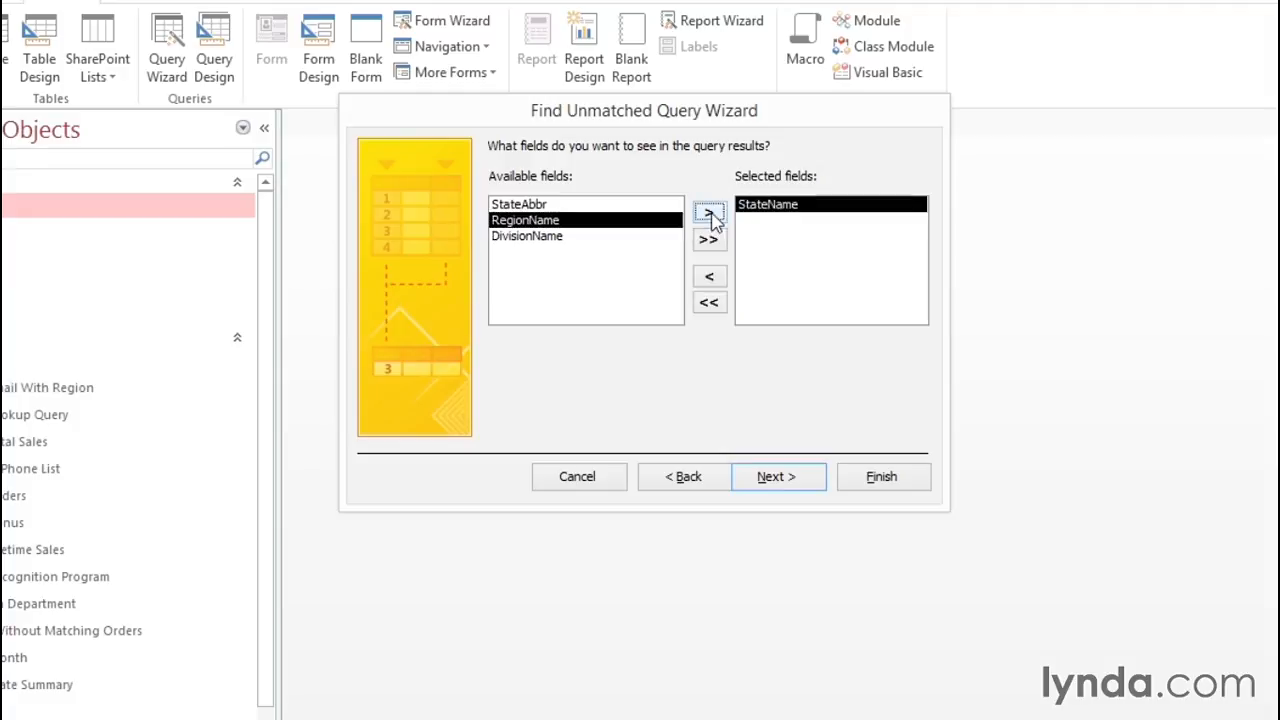
left_click(773, 477)
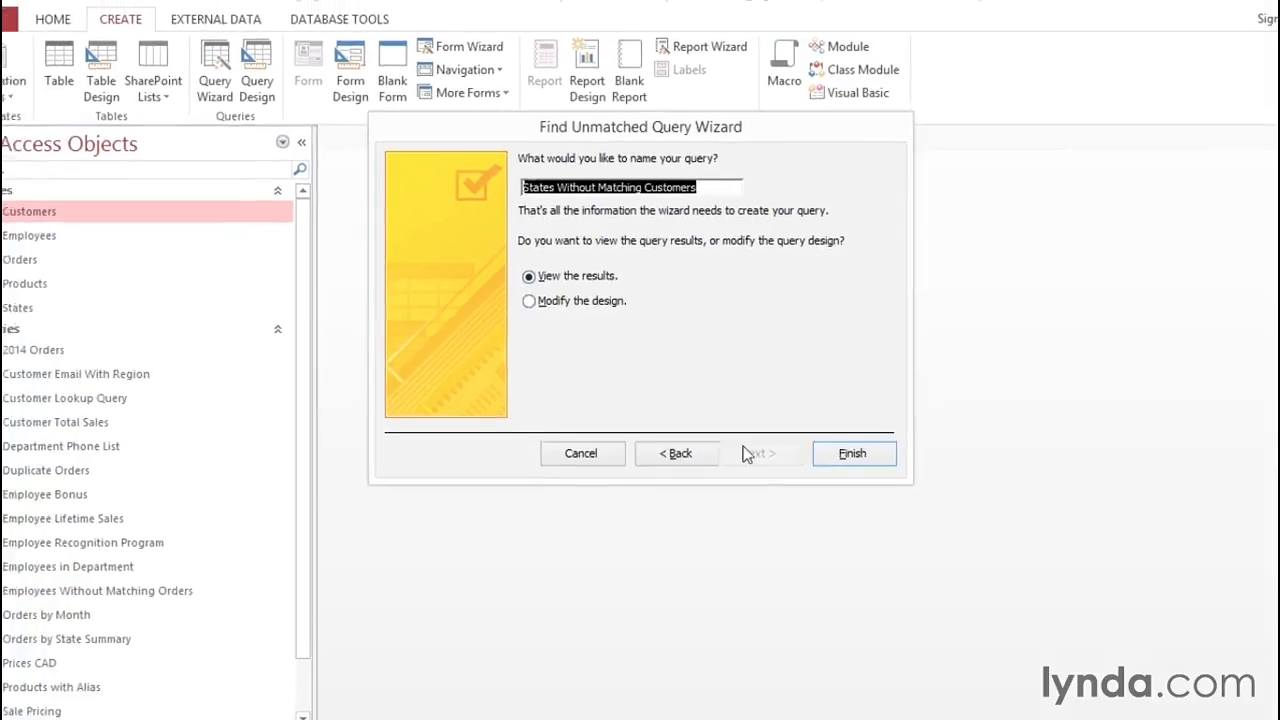
left_click(865, 472)
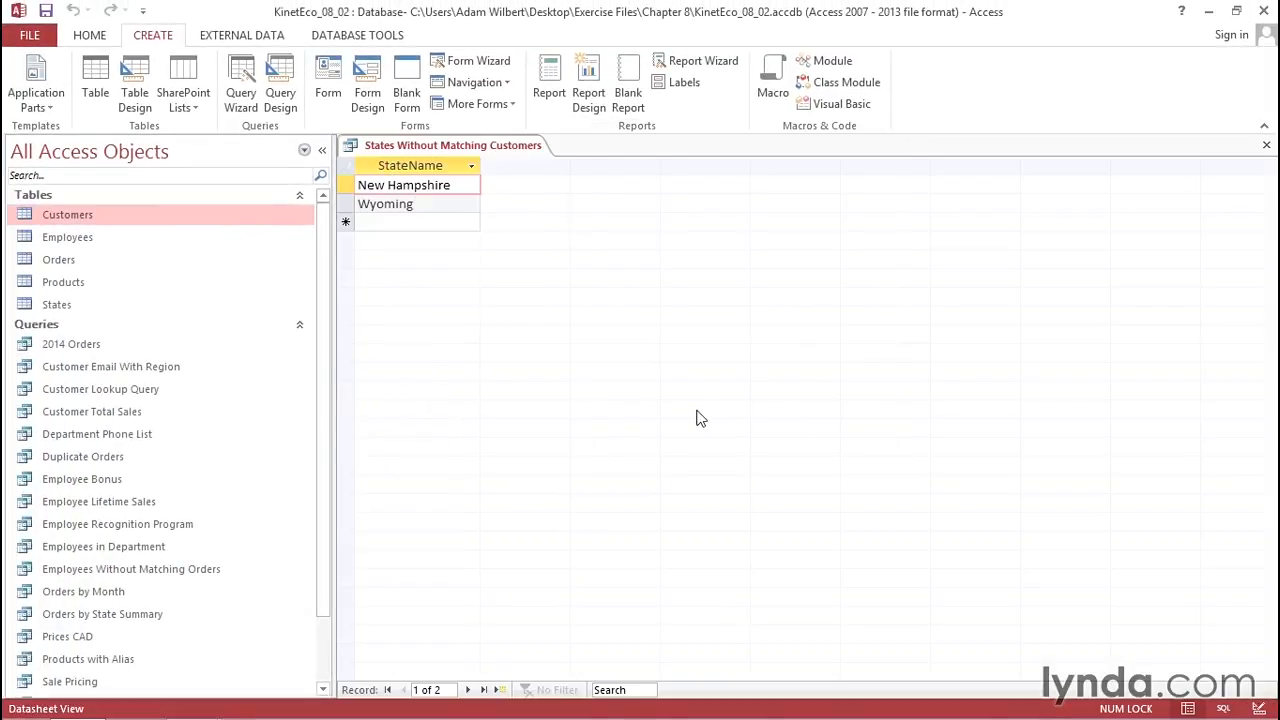